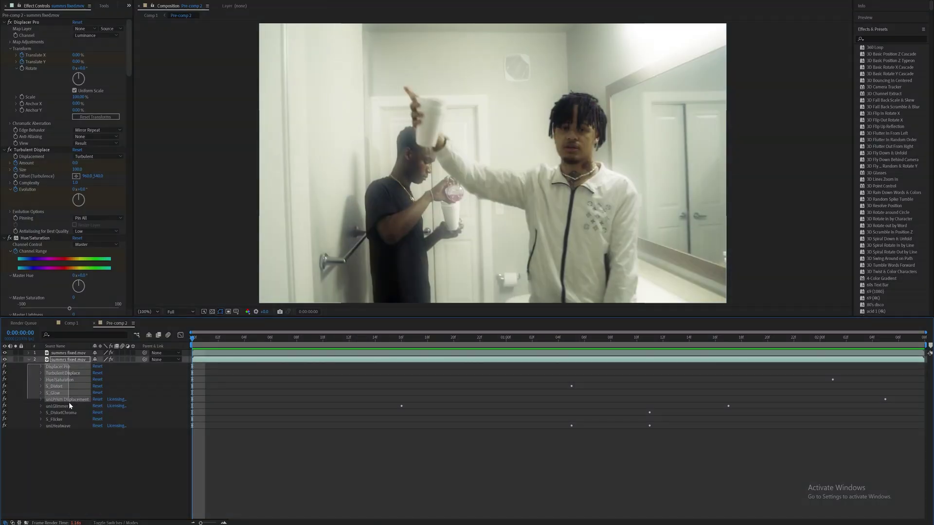
Select all ten effects on the footage layer, from Displacer Pro down to uni.Heatwave
{"action": "left_click_drag", "start_coordinate": [68, 402], "coordinate": [71, 431]}
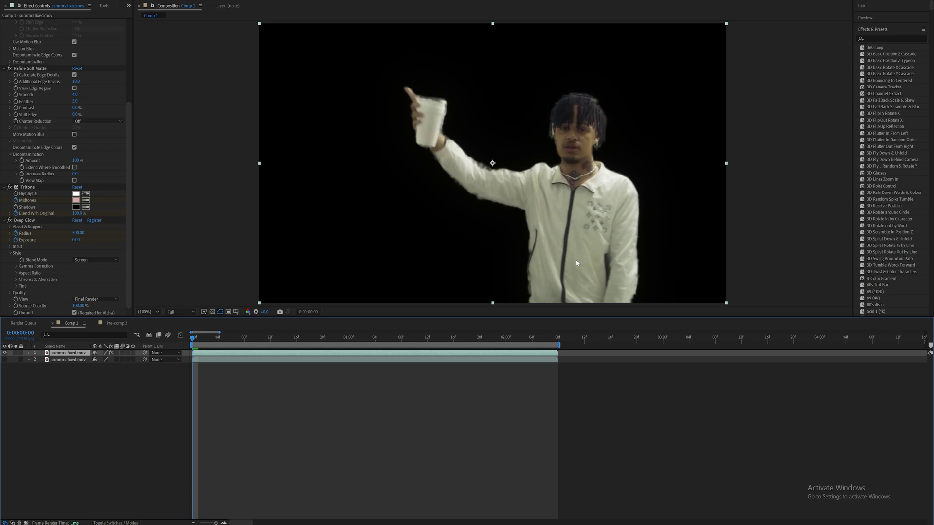
Preview Comp 1's glowing, tinted cut-out of the subject, then stop playback
{"action": "key", "text": "space"}
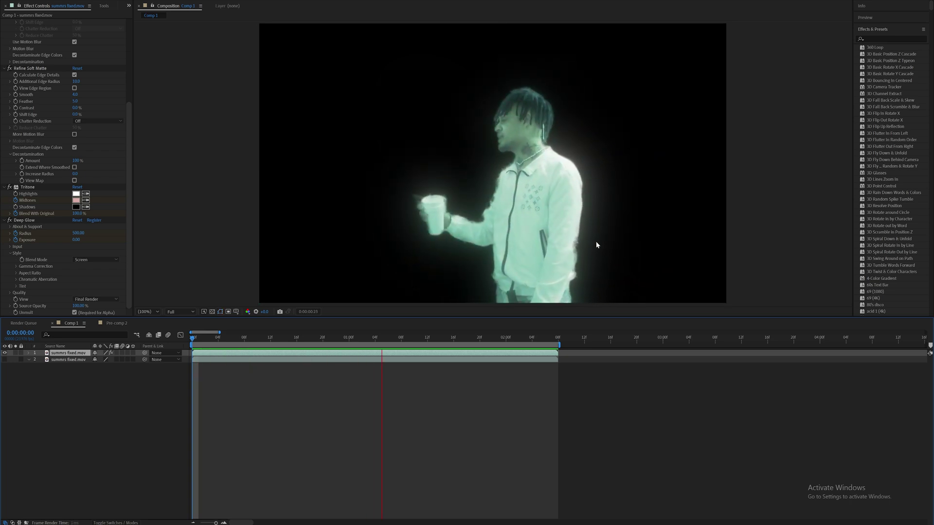
{"action": "key", "text": "space"}
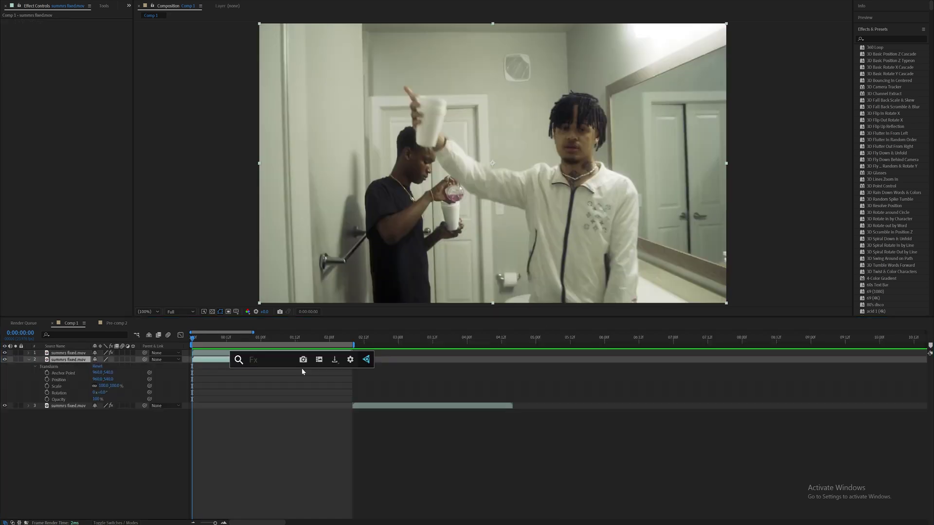
Apply Displacer Pro and keyframe Translate Y to about -115% at 02:07
{"action": "type", "text": "displac"}
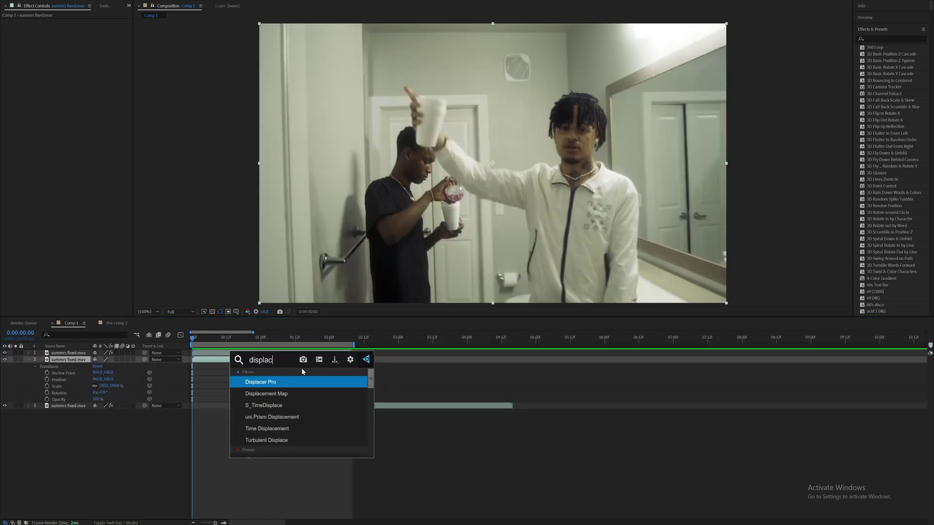
{"action": "key", "text": "Return"}
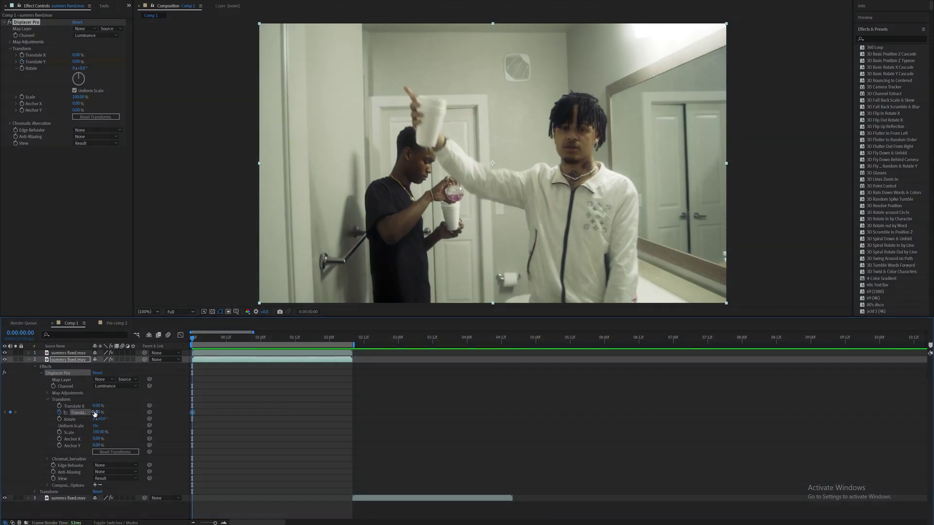
{"action": "left_click", "coordinate": [350, 343]}
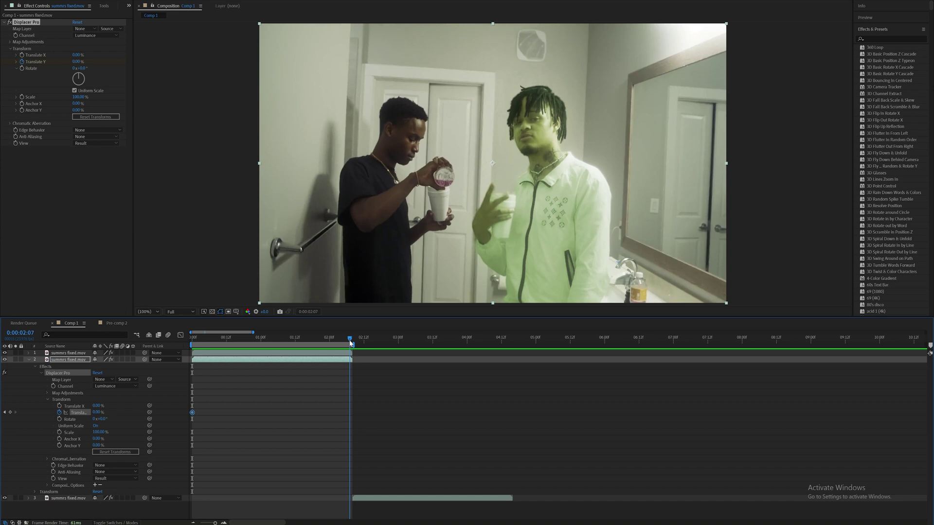
{"action": "mouse_move", "coordinate": [350, 344]}
{"action": "left_mouse_down"}
{"action": "mouse_move", "coordinate": [358, 343]}
{"action": "mouse_move", "coordinate": [350, 343]}
{"action": "left_mouse_up"}
{"action": "left_click_drag", "start_coordinate": [97, 412], "coordinate": [44, 413]}
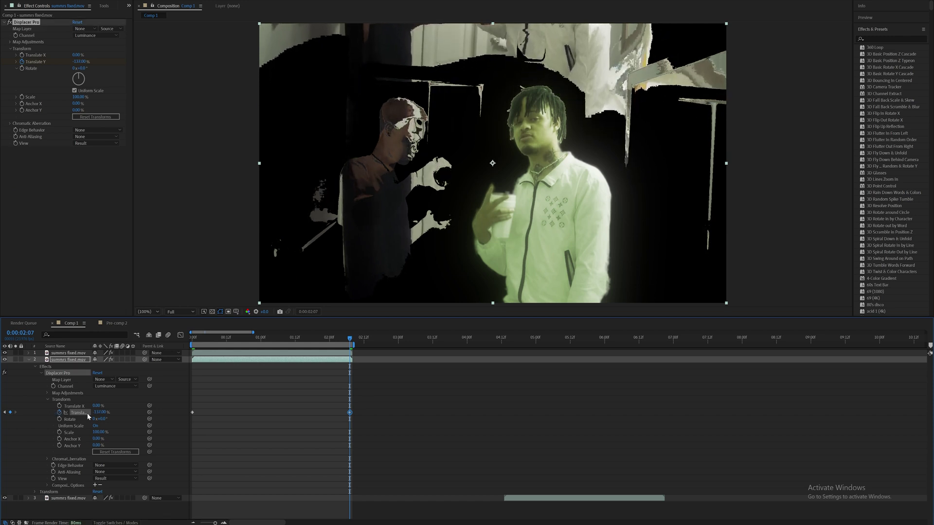
Select both Translate Y keyframes and check the in-between frame at 01:23
{"action": "left_click_drag", "start_coordinate": [237, 428], "coordinate": [226, 430]}
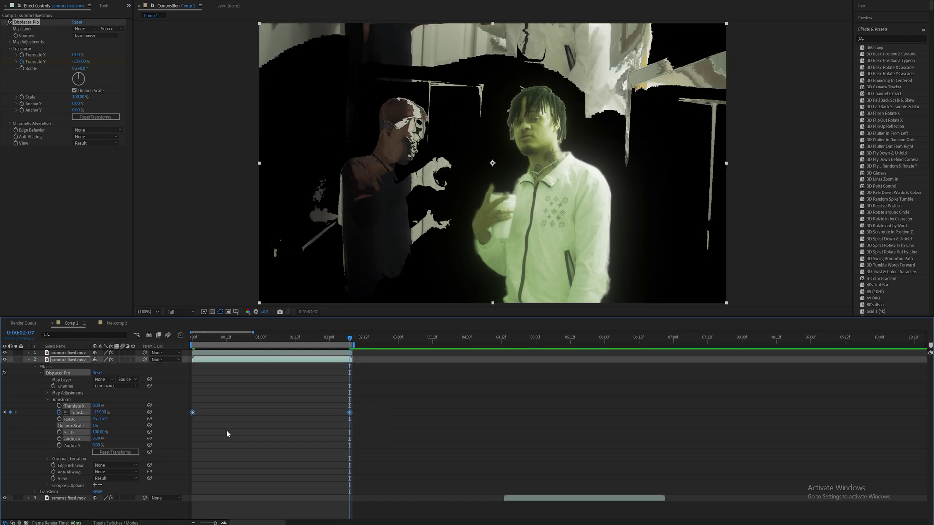
{"action": "left_click_drag", "start_coordinate": [395, 398], "coordinate": [180, 428]}
{"action": "left_click", "coordinate": [326, 337]}
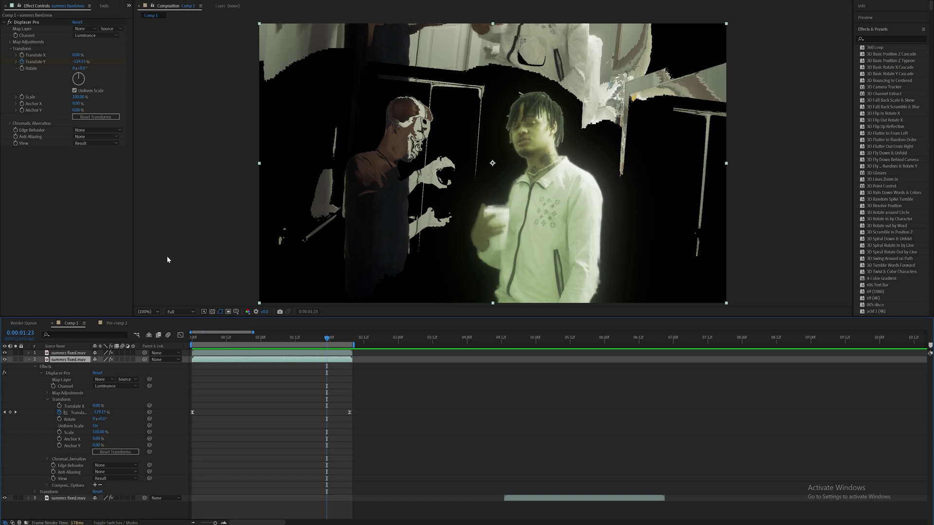
Set Displacer Pro's Edge Behavior to Mirror Repeat after trying Repeat and Edge Repeat
{"action": "left_click", "coordinate": [83, 132]}
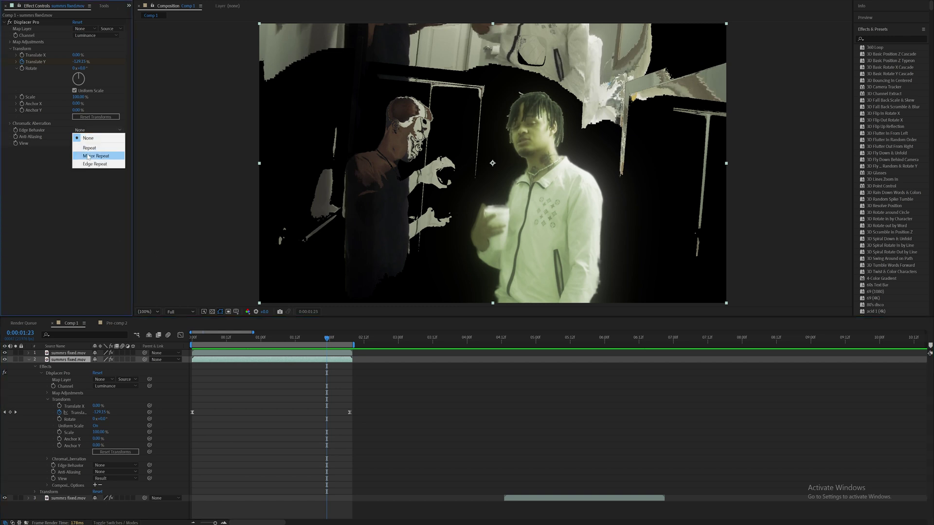
{"action": "left_click", "coordinate": [87, 149]}
{"action": "left_click", "coordinate": [98, 129]}
{"action": "left_click", "coordinate": [94, 148]}
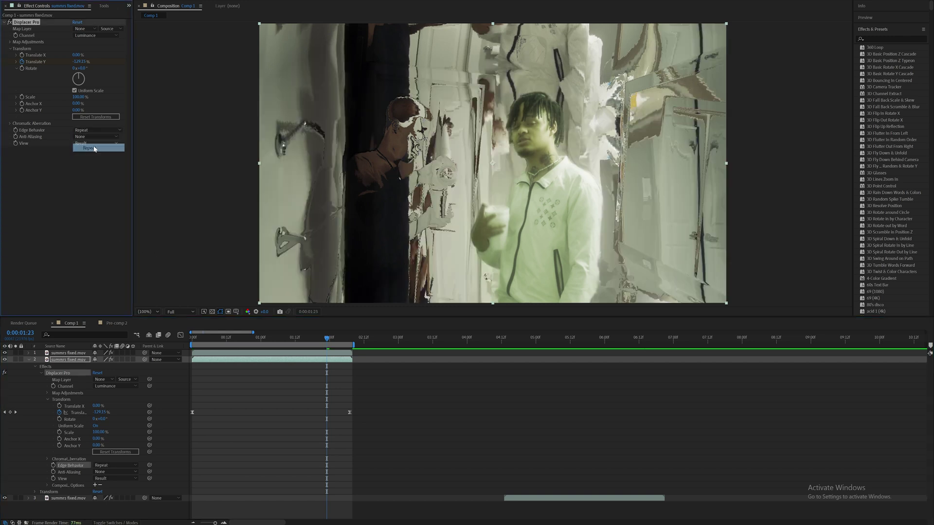
{"action": "left_click", "coordinate": [99, 130]}
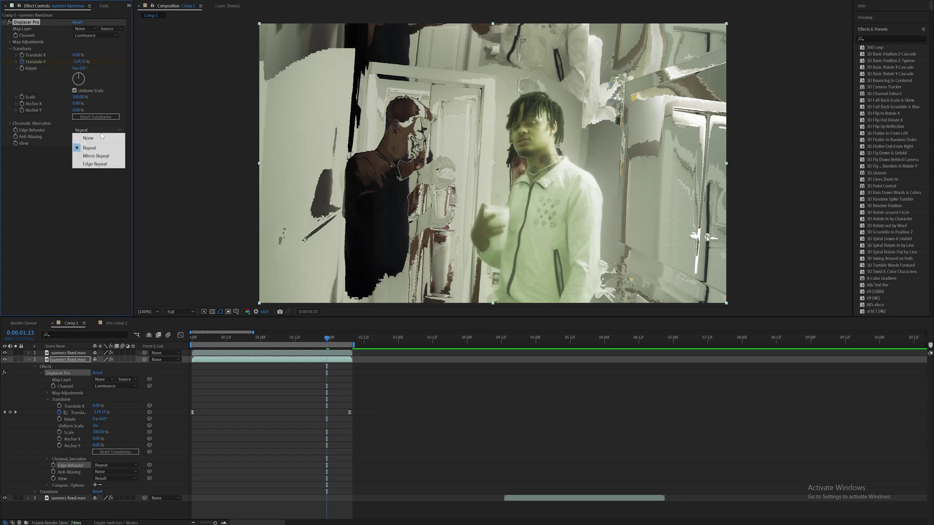
{"action": "left_click", "coordinate": [102, 165]}
{"action": "left_click", "coordinate": [100, 156]}
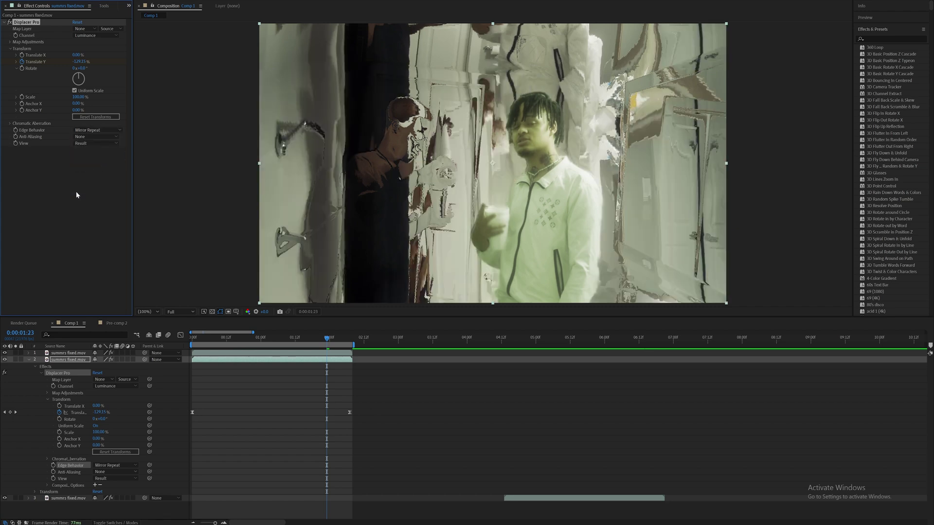
Move the Translate Y end keyframe to about 03:04 and return to the start
{"action": "key", "text": "k"}
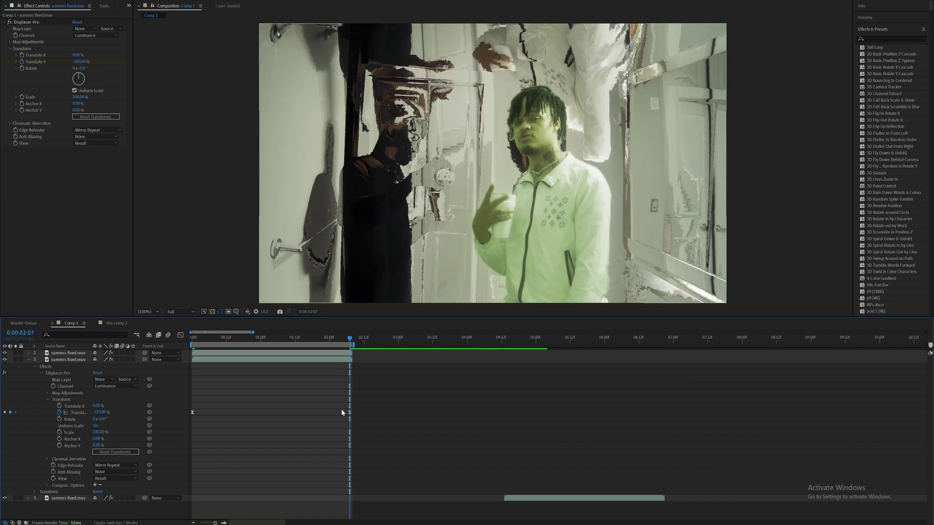
{"action": "left_click_drag", "start_coordinate": [350, 412], "coordinate": [396, 413]}
{"action": "key", "text": "Home"}
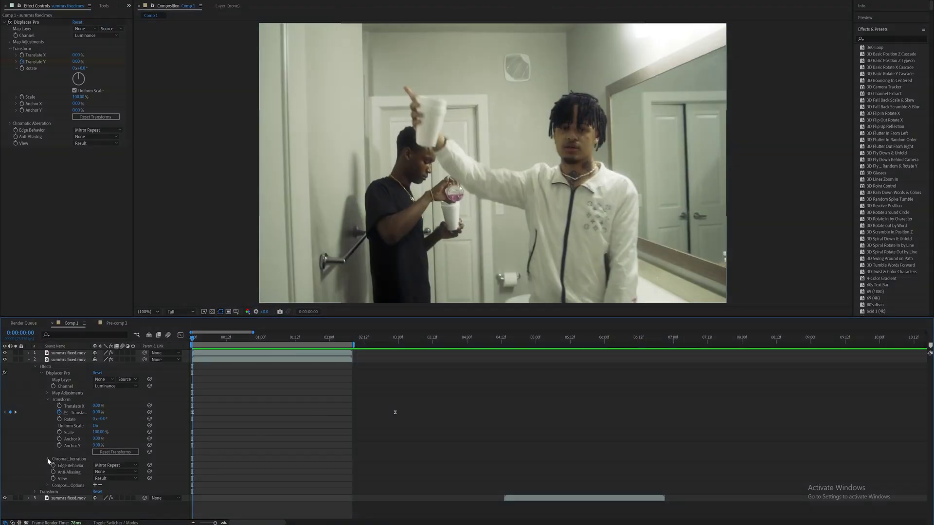
Keyframe the Green chromatic aberration multiplier at 1.00, then raise it at 02:07
{"action": "left_click", "coordinate": [47, 459]}
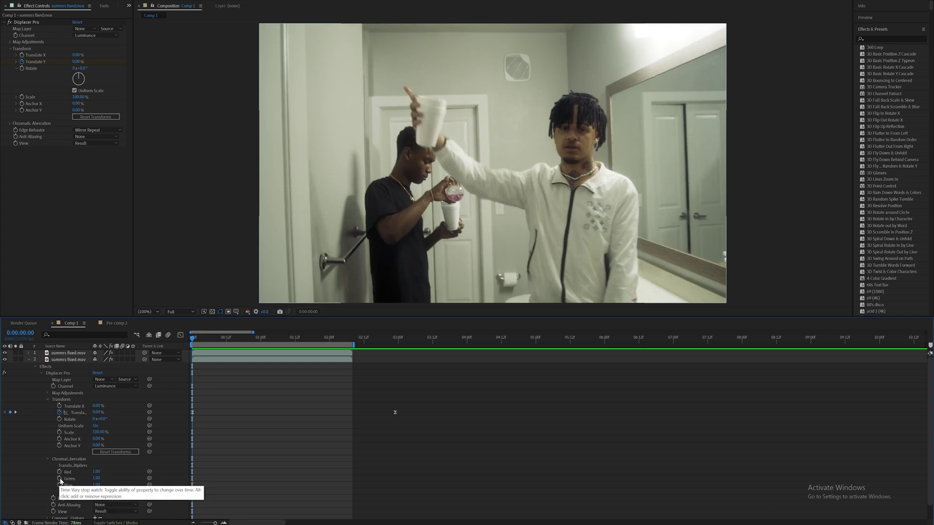
{"action": "left_click", "coordinate": [59, 479]}
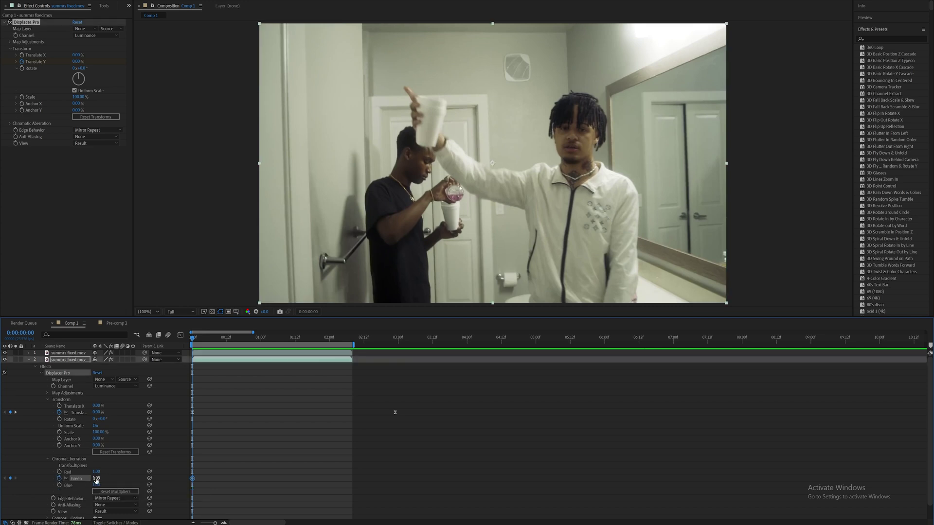
{"action": "left_click", "coordinate": [352, 337]}
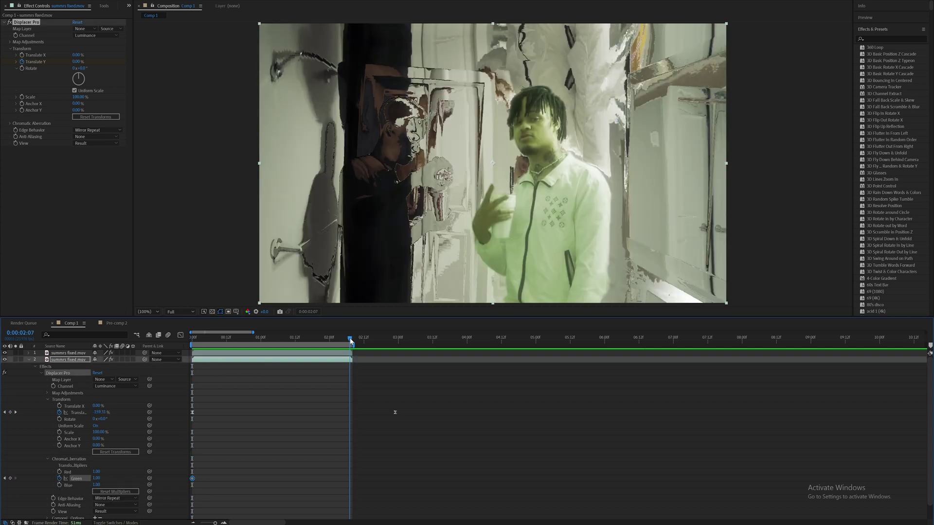
{"action": "mouse_move", "coordinate": [352, 342]}
{"action": "left_mouse_down"}
{"action": "mouse_move", "coordinate": [401, 339]}
{"action": "mouse_move", "coordinate": [352, 344]}
{"action": "left_mouse_up"}
{"action": "left_click_drag", "start_coordinate": [97, 478], "coordinate": [139, 479]}
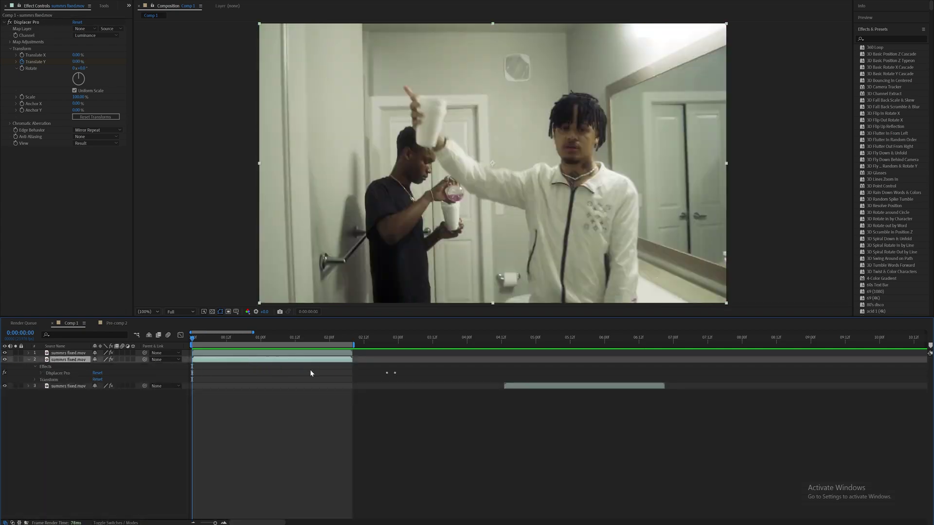
Add Turbulent Displace with Amount keyframed from 0 at the start to 105 at 2:07
{"action": "key", "text": "ctrl+space"}
{"action": "type", "text": "turb"}
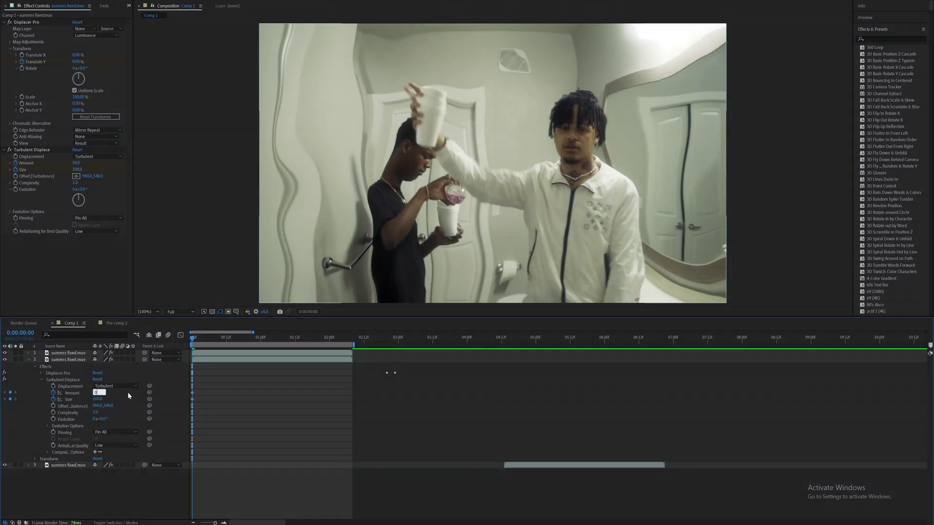
{"action": "left_click", "coordinate": [98, 399]}
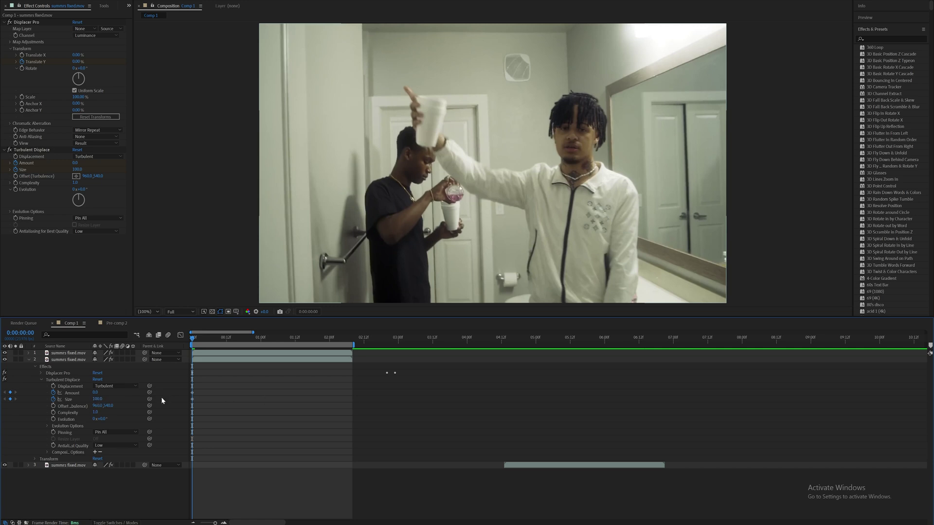
{"action": "left_click", "coordinate": [344, 336]}
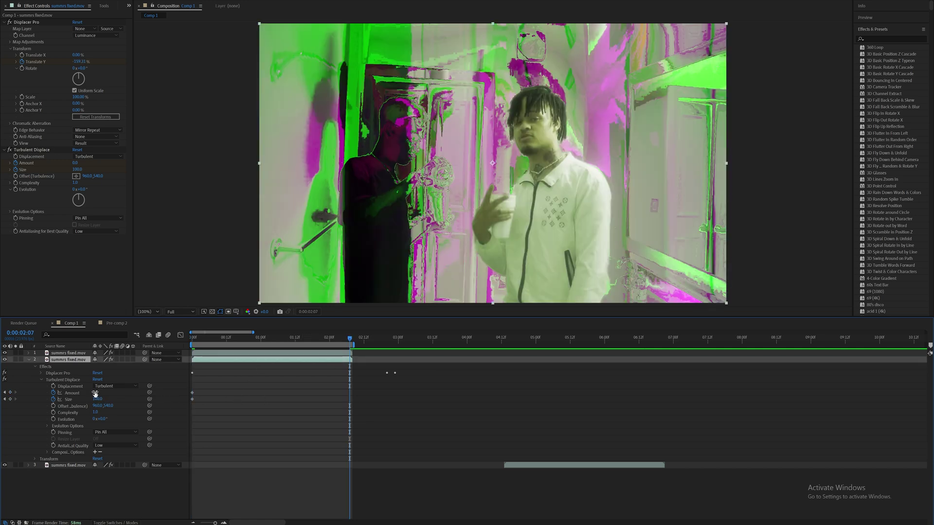
{"action": "left_click_drag", "start_coordinate": [98, 392], "coordinate": [135, 419]}
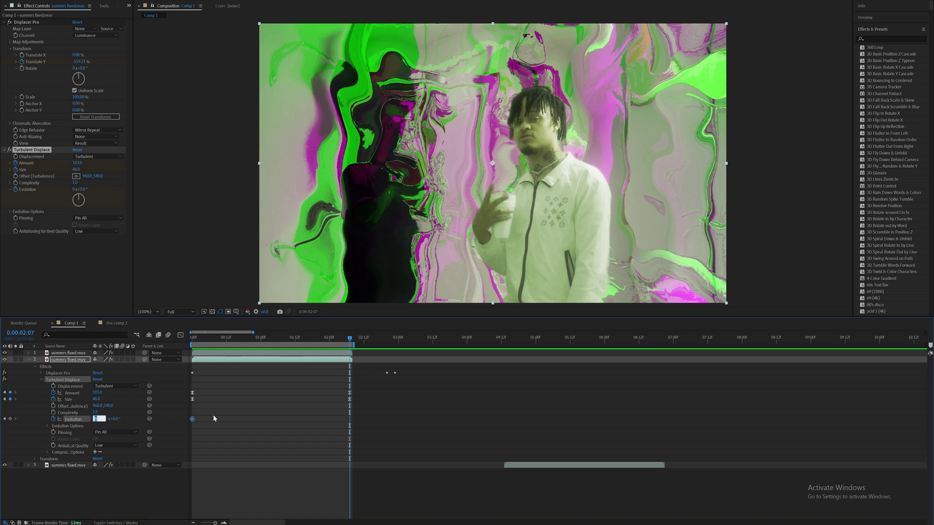
Set Evolution to 3 revolutions, shift its keyframe to about 2:20, and preview
{"action": "type", "text": "3"}
{"action": "key", "text": "Return"}
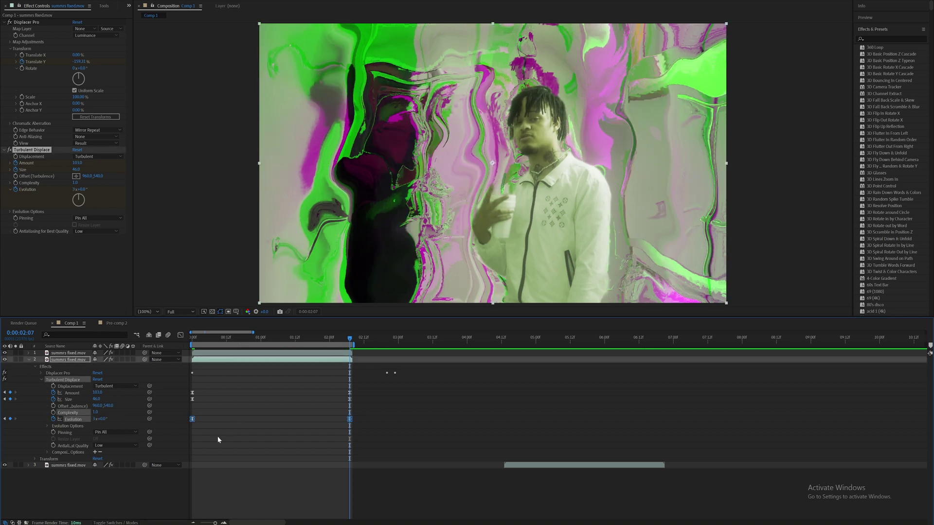
{"action": "left_click_drag", "start_coordinate": [350, 419], "coordinate": [389, 419]}
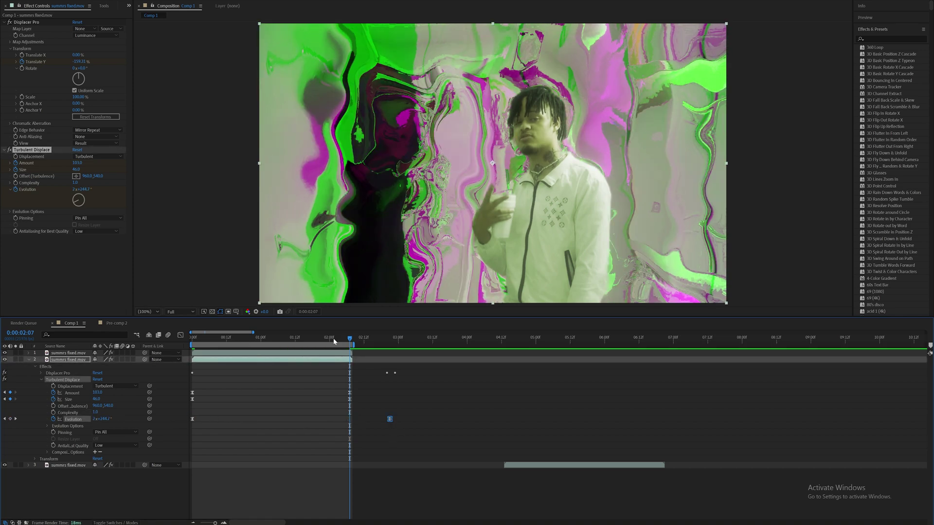
{"action": "key", "text": "space"}
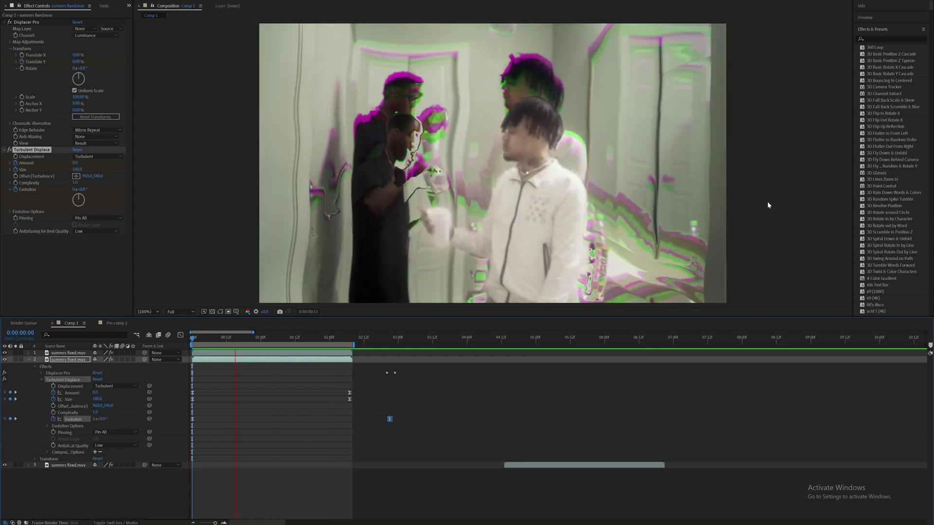
{"action": "key", "text": "space"}
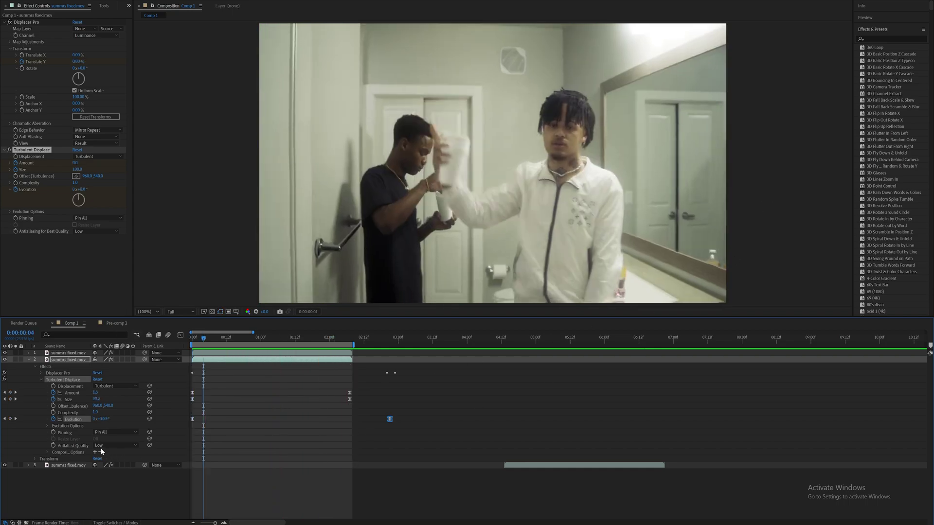
{"action": "key", "text": "ctrl+space"}
Apply uni.Prism Displacement and raise Glass Refraction to 2.70
{"action": "type", "text": "prism"}
{"action": "key", "text": "Down"}
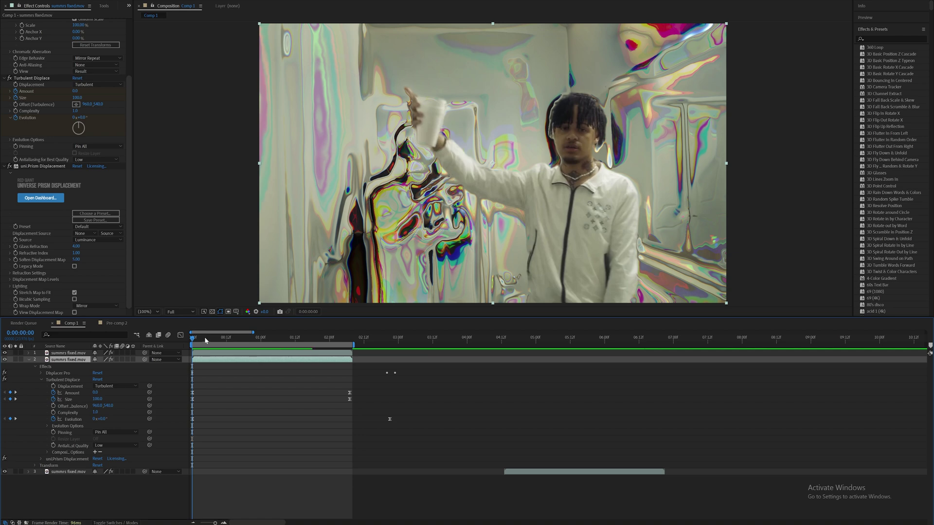
{"action": "left_click", "coordinate": [77, 247]}
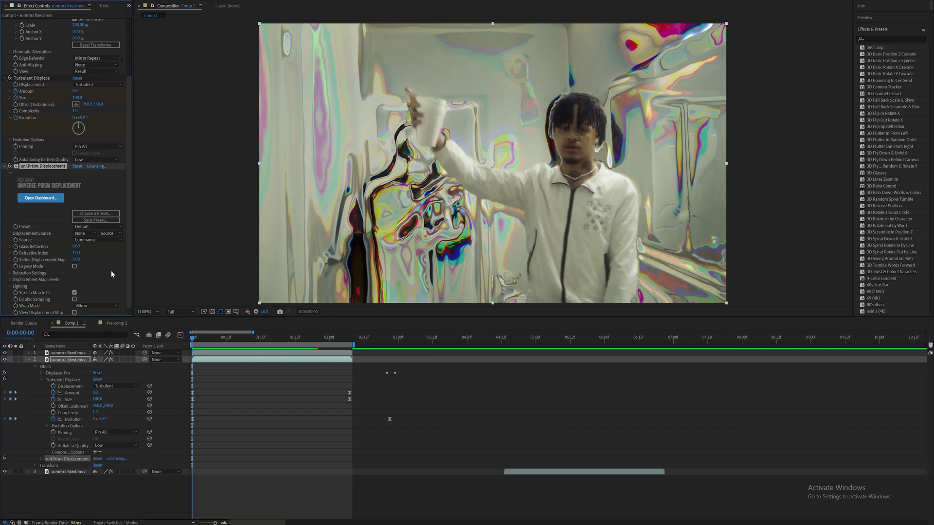
{"action": "left_click_drag", "start_coordinate": [204, 341], "coordinate": [292, 338]}
{"action": "left_click_drag", "start_coordinate": [87, 247], "coordinate": [90, 248]}
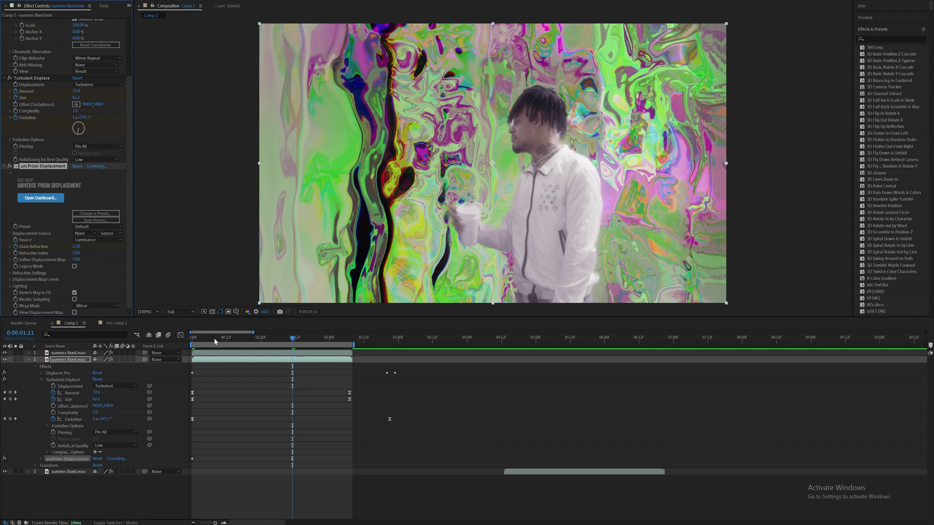
{"action": "key", "text": "Home"}
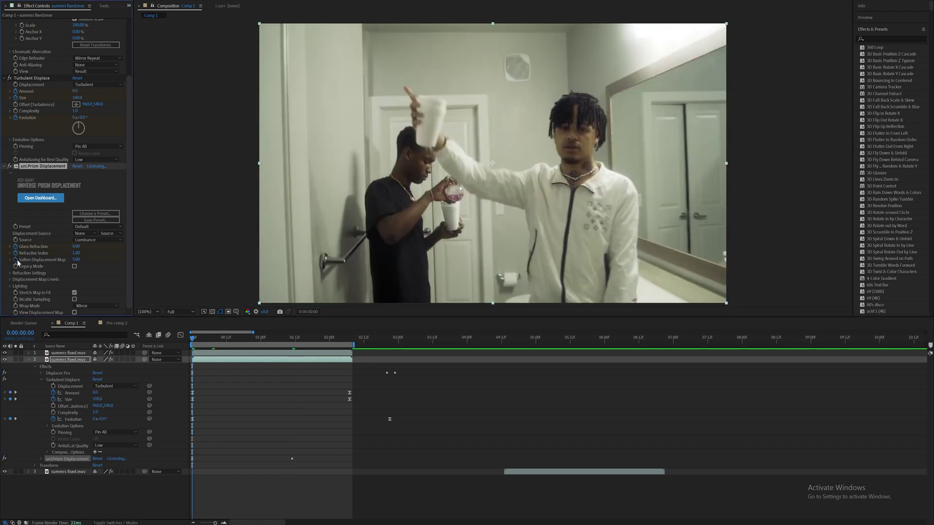
Preview the prism distortion and raise Refractive Index to about 2.04
{"action": "key", "text": "space"}
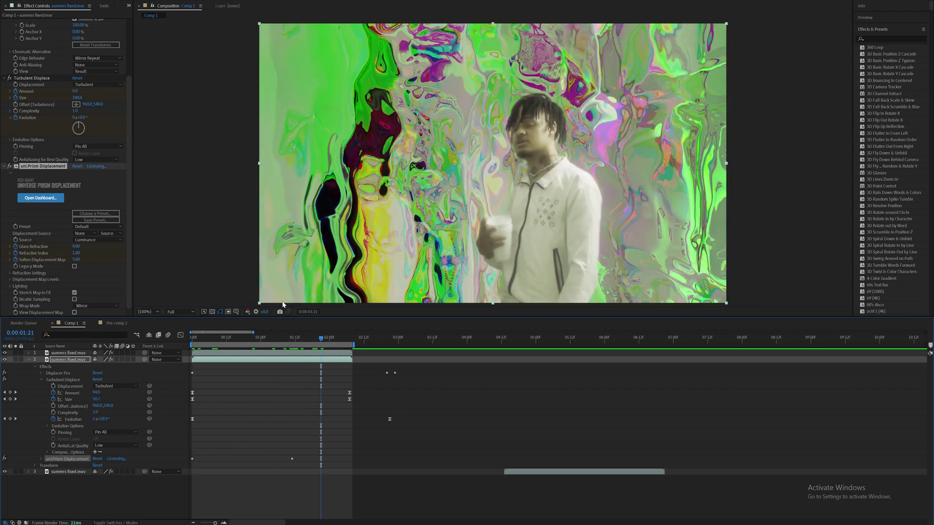
{"action": "left_click_drag", "start_coordinate": [76, 253], "coordinate": [97, 253]}
{"action": "left_click_drag", "start_coordinate": [108, 253], "coordinate": [116, 254]}
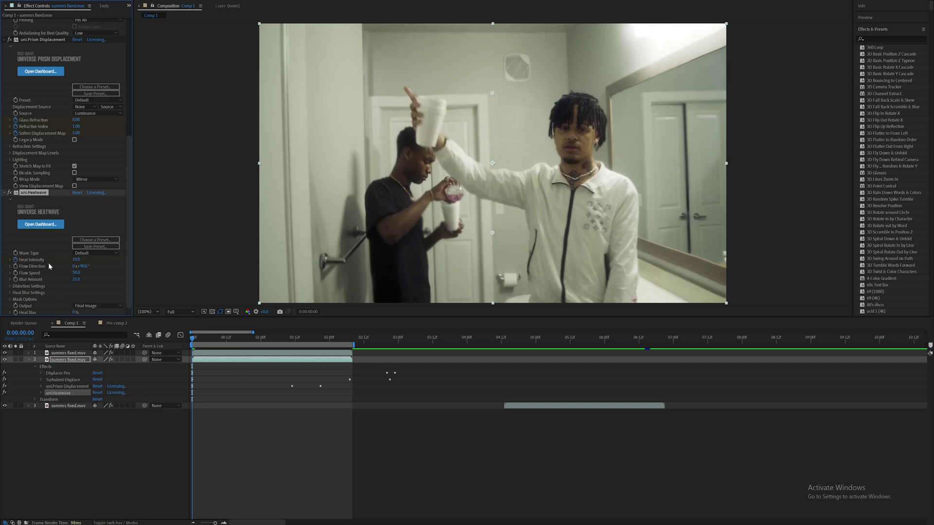
Raise uni.Heatwave's Heat Intensity from 80 to 100 at 2:07, then preview from frame 0
{"action": "left_click", "coordinate": [349, 335]}
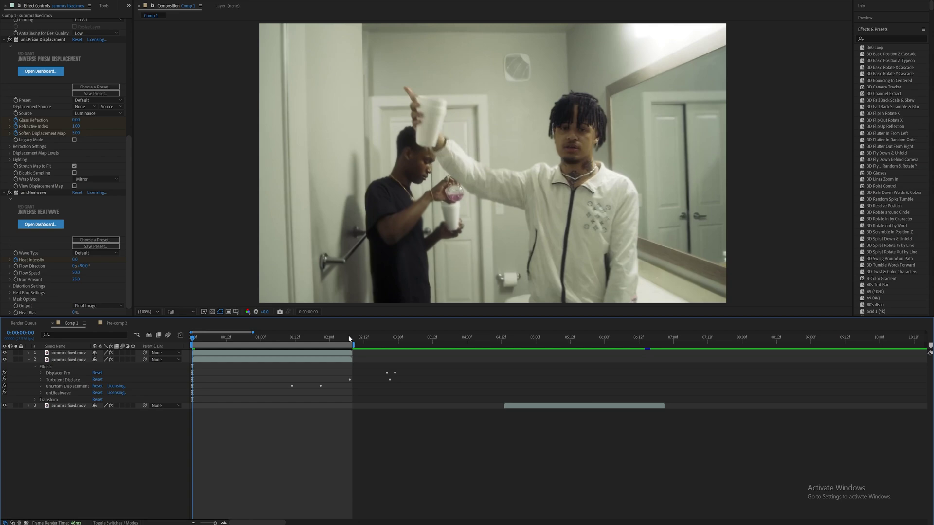
{"action": "left_click_drag", "start_coordinate": [123, 259], "coordinate": [280, 254]}
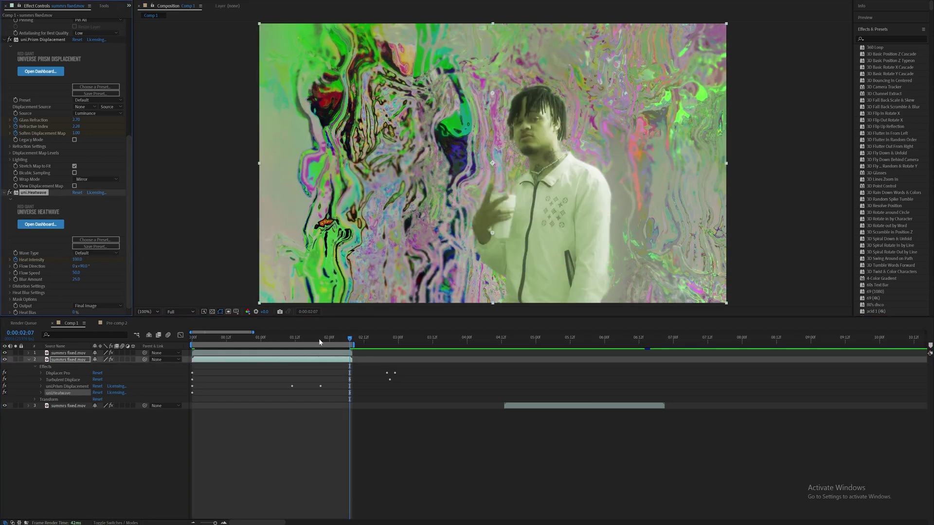
{"action": "left_click_drag", "start_coordinate": [319, 342], "coordinate": [128, 339]}
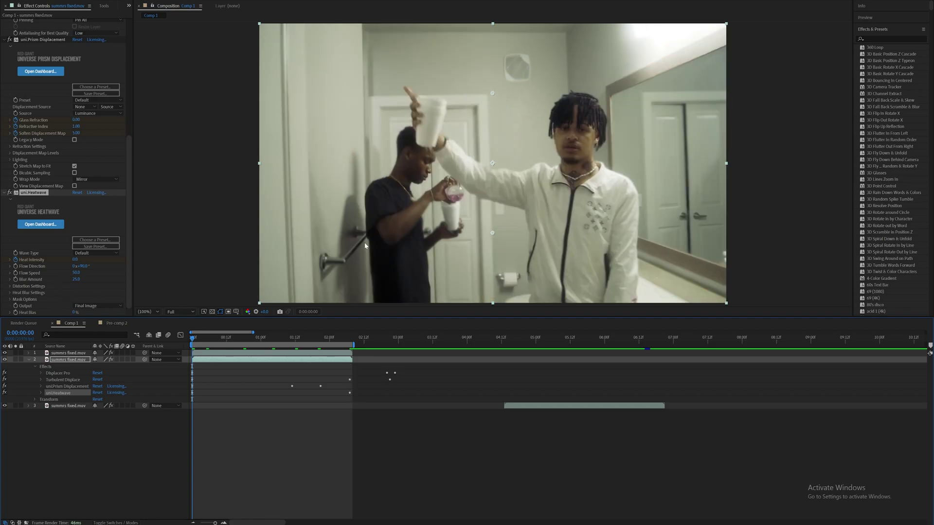
{"action": "key", "text": "space"}
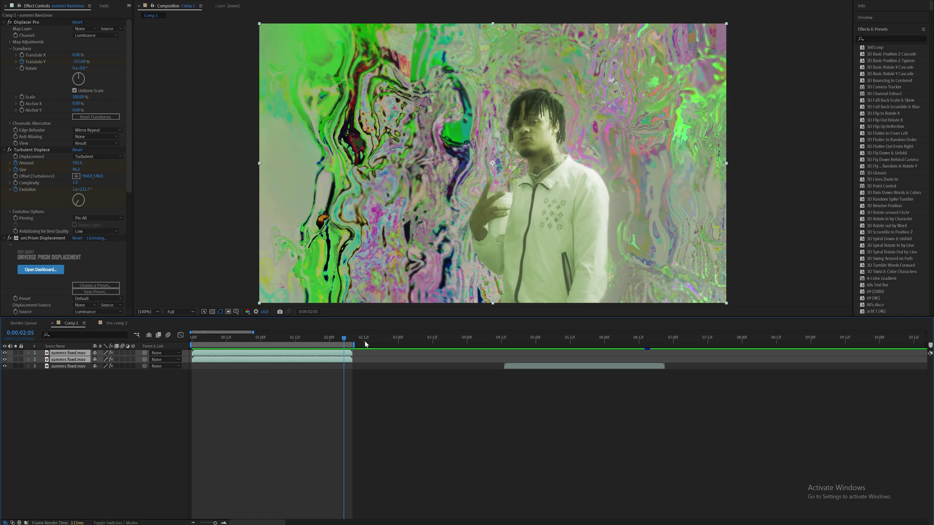
Pre-compose the layers as Pre-comp 3, then search 'rsmb' and apply plain RSMB
{"action": "key", "text": "ctrl+shift+c"}
{"action": "key", "text": "ctrl+space"}
{"action": "type", "text": "rsmb"}
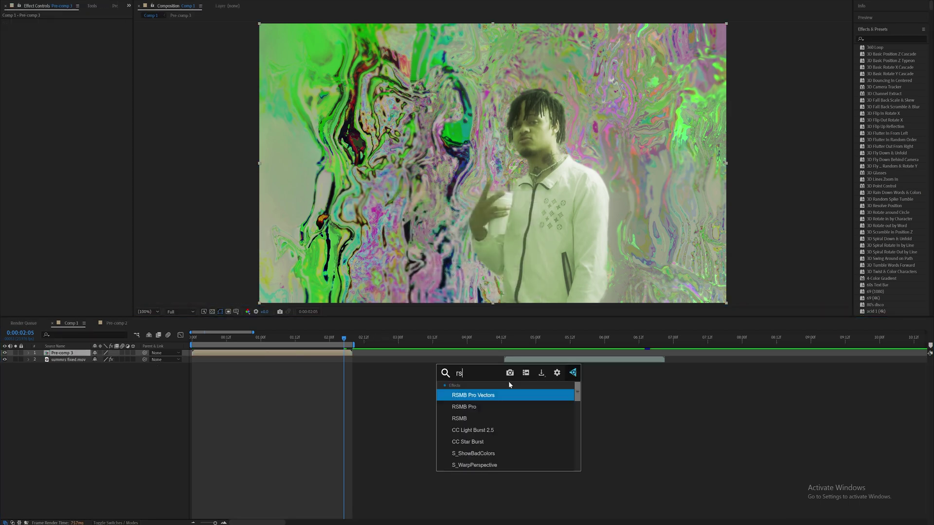
{"action": "key", "text": "Down"}
{"action": "key", "text": "Down"}
{"action": "key", "text": "Return"}
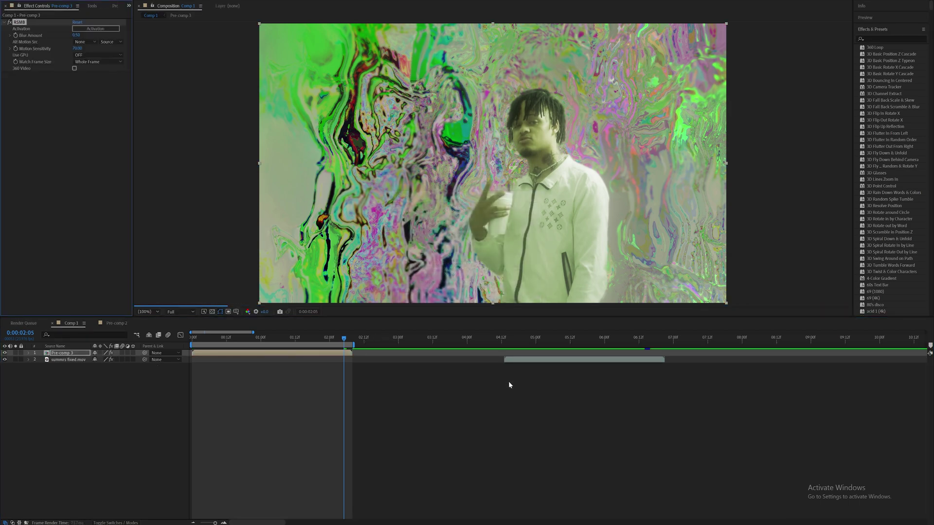